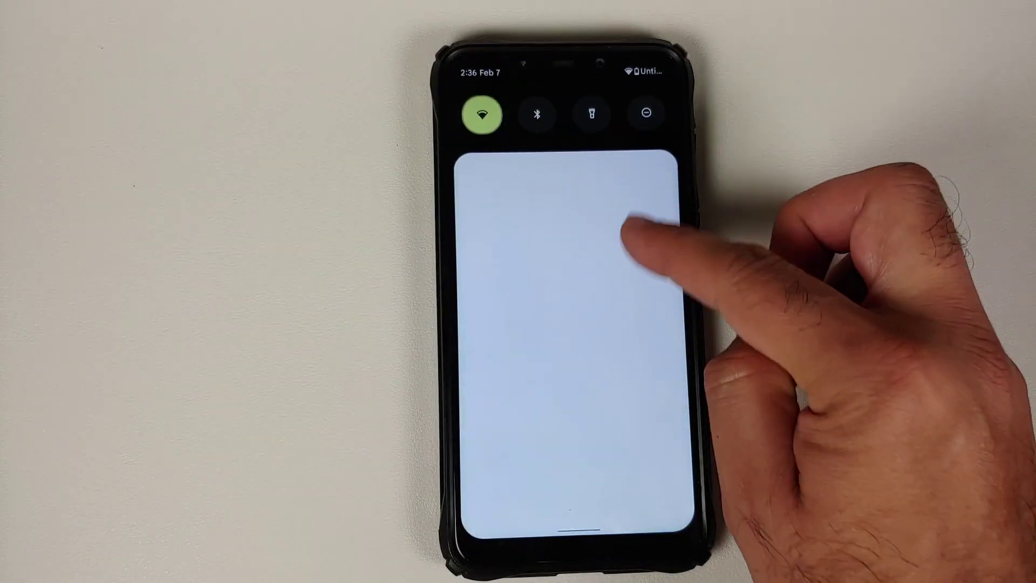
- Expand the stock Quick Settings panel and swipe to its second page of tiles
left_click_drag(628, 234, 627, 364)
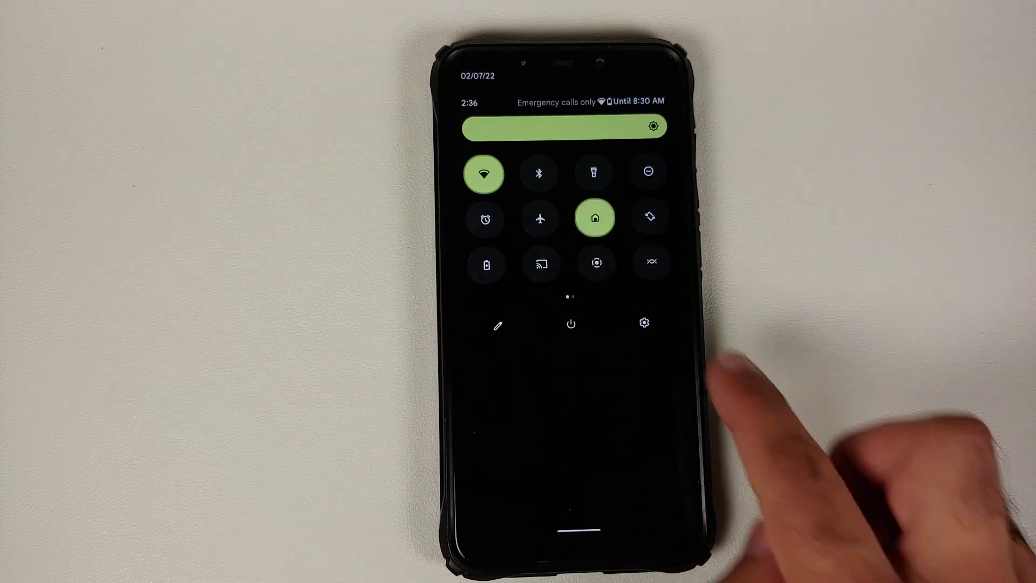
left_click_drag(664, 243, 518, 243)
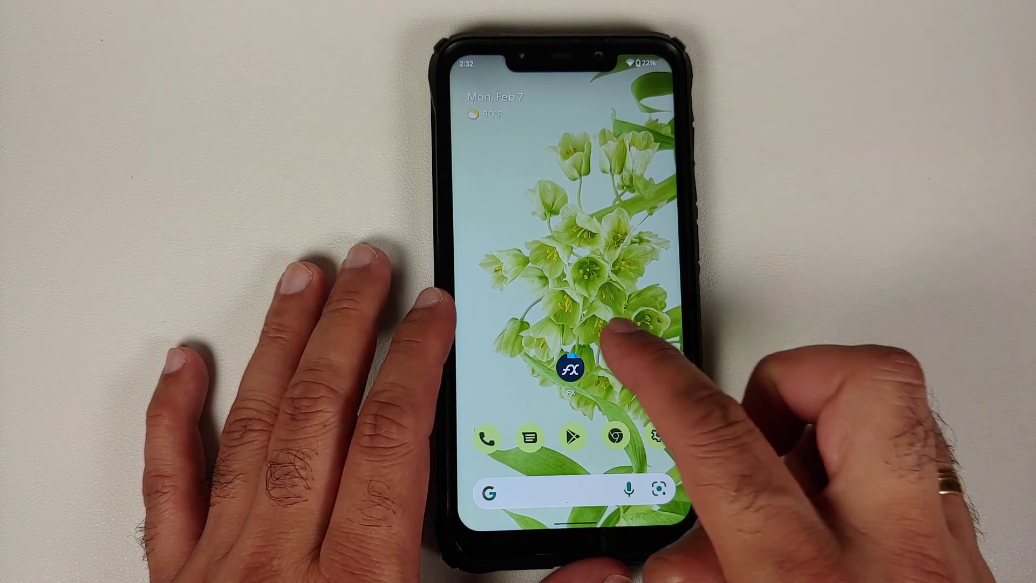
- Show FX File Explorer's Main Storage folder as a list
left_click(615, 437)
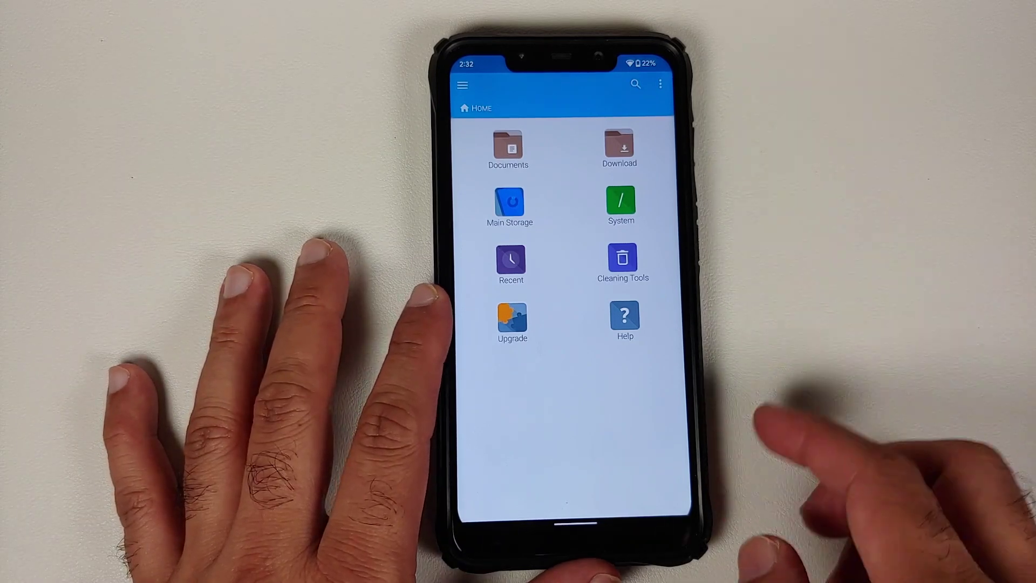
left_click(509, 207)
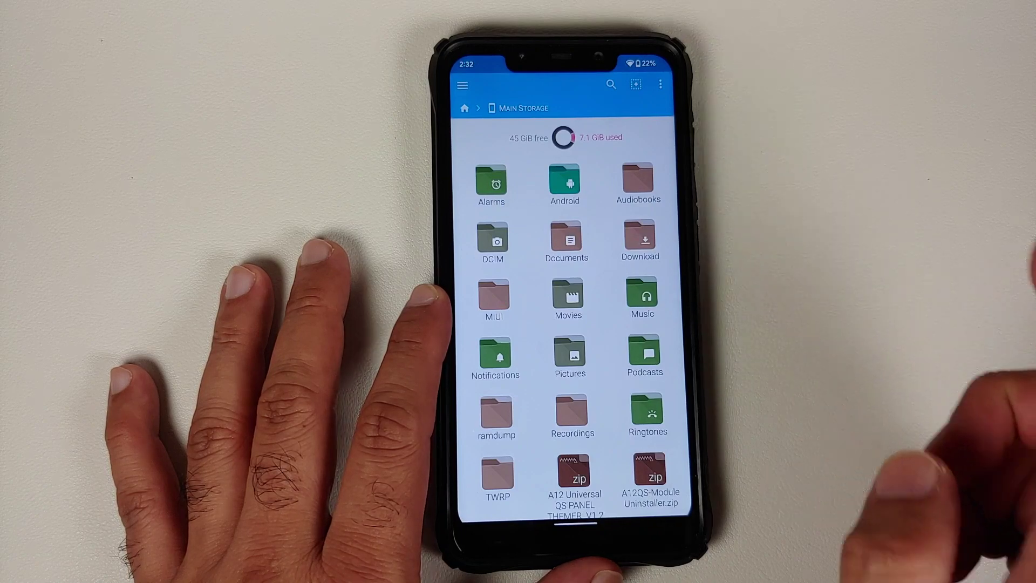
left_click(660, 84)
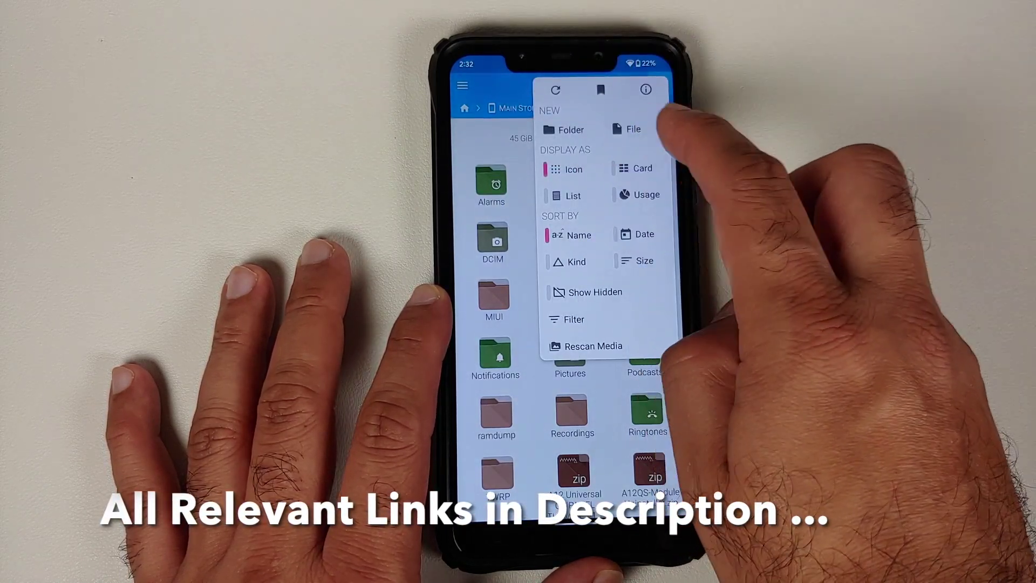
left_click(573, 195)
- Start installing Themer-release.apk from Download, reaching the unknown-apps settings
left_click(648, 381)
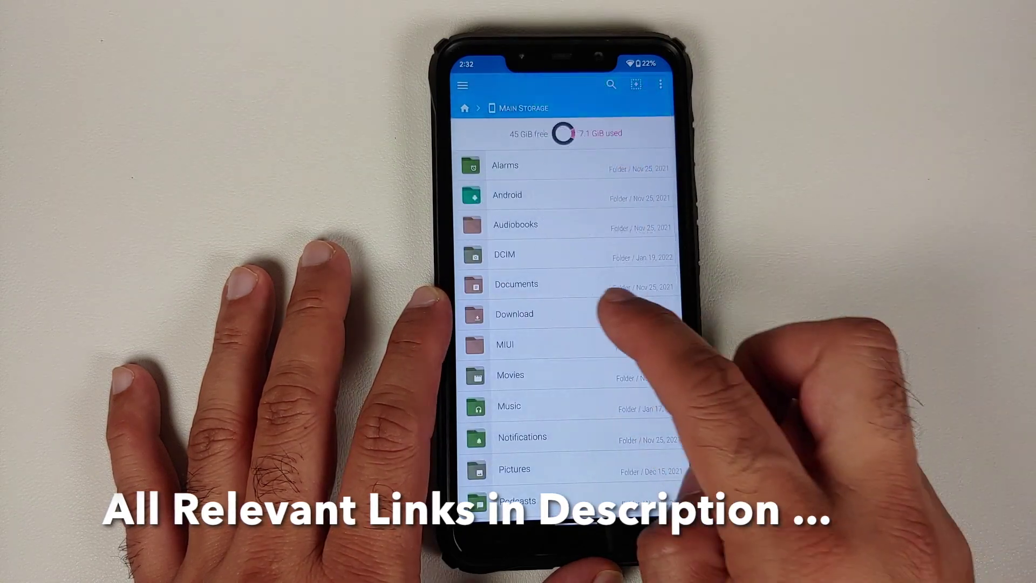
left_click(603, 312)
left_click(530, 133)
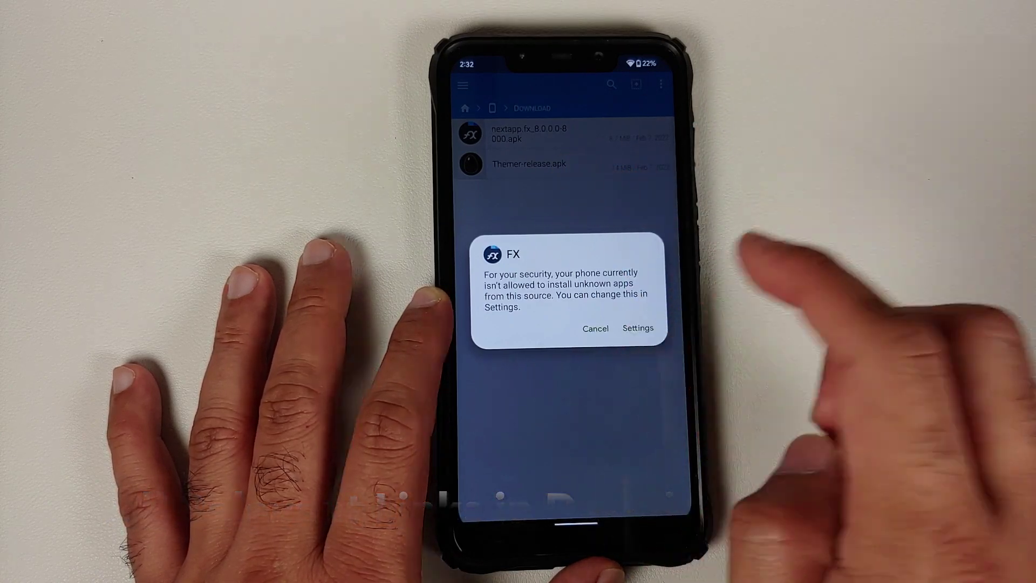
left_click(638, 328)
- Allow FX as an install source, then place Project Themer beside FX and launch it
left_click(660, 273)
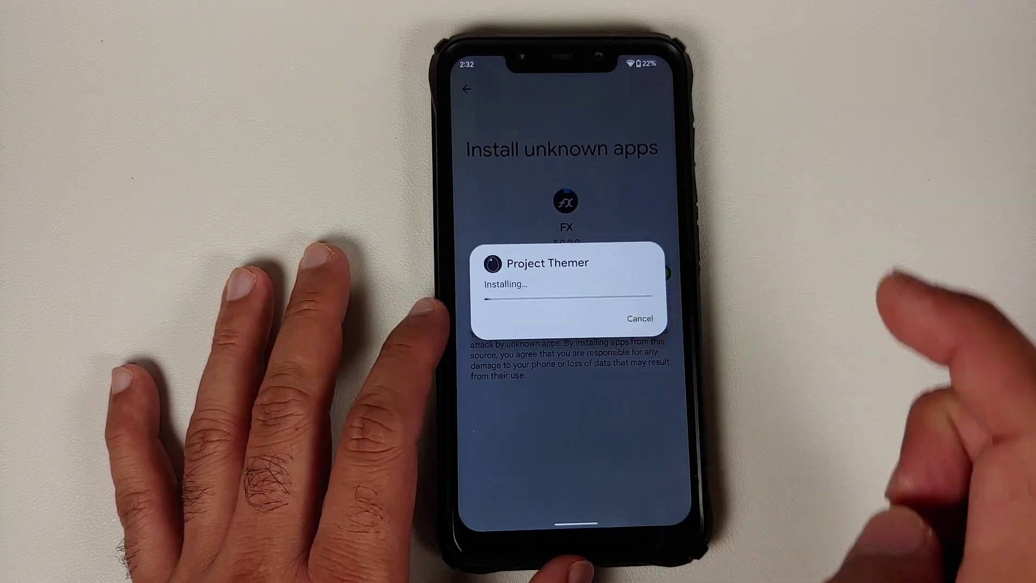
left_click_drag(575, 522, 574, 364)
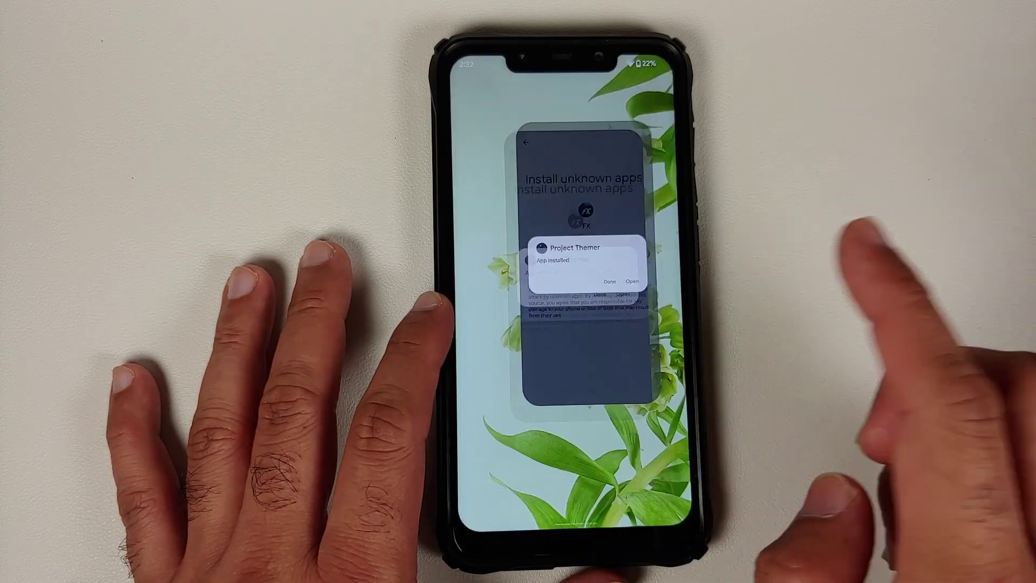
left_click_drag(688, 487, 672, 388)
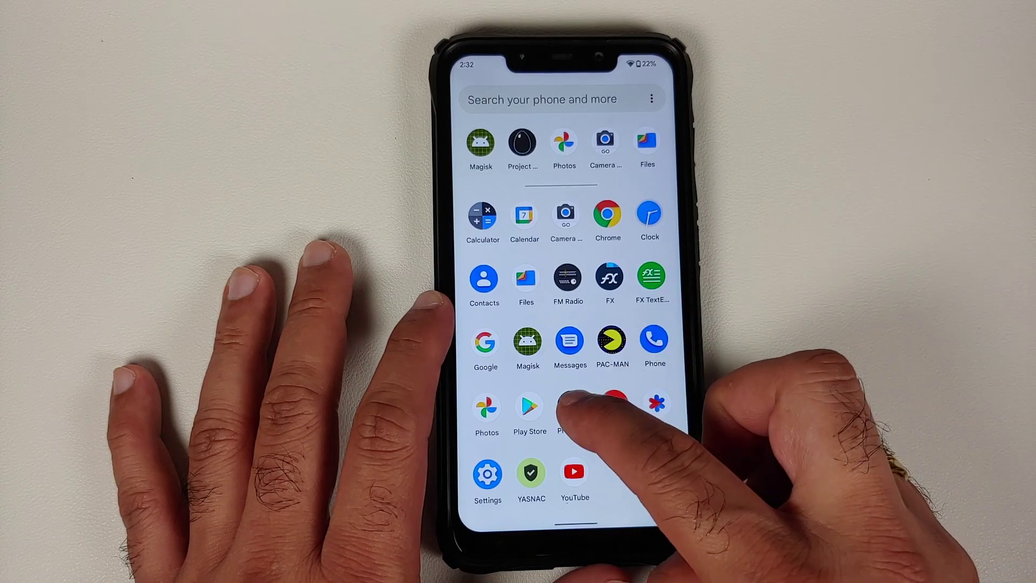
left_click_drag(571, 400, 589, 304)
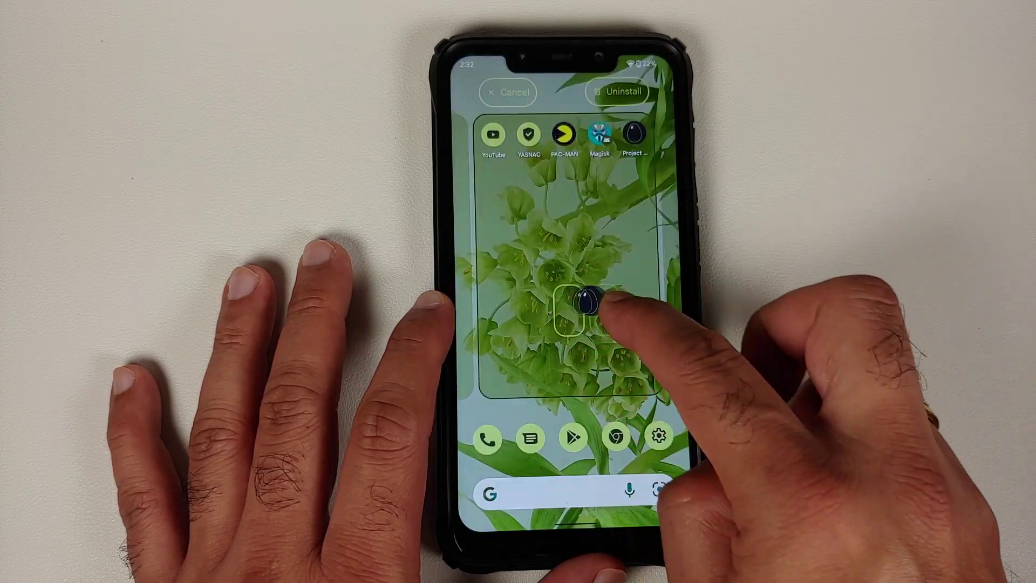
left_click_drag(632, 336, 587, 338)
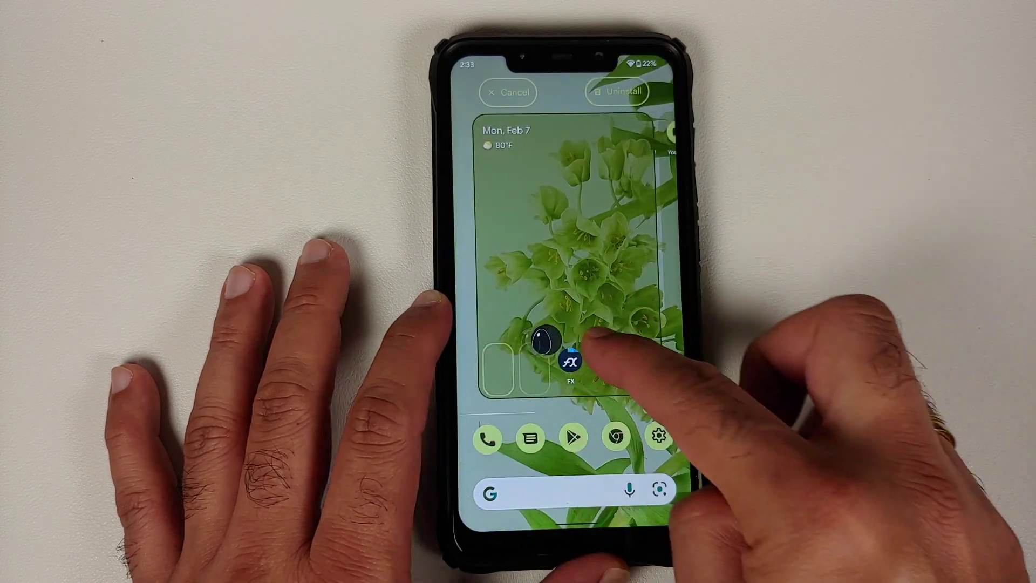
left_click(636, 362)
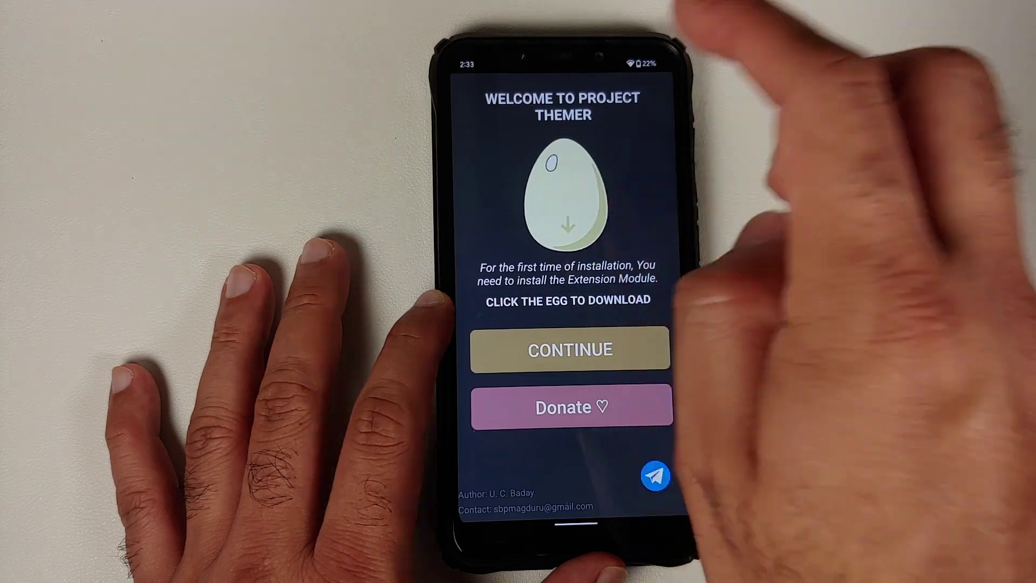
- Download PROJECT_THEMER_Extension_Module-1.0.zip from pling.com's Files tab and leave Chrome
left_click(569, 349)
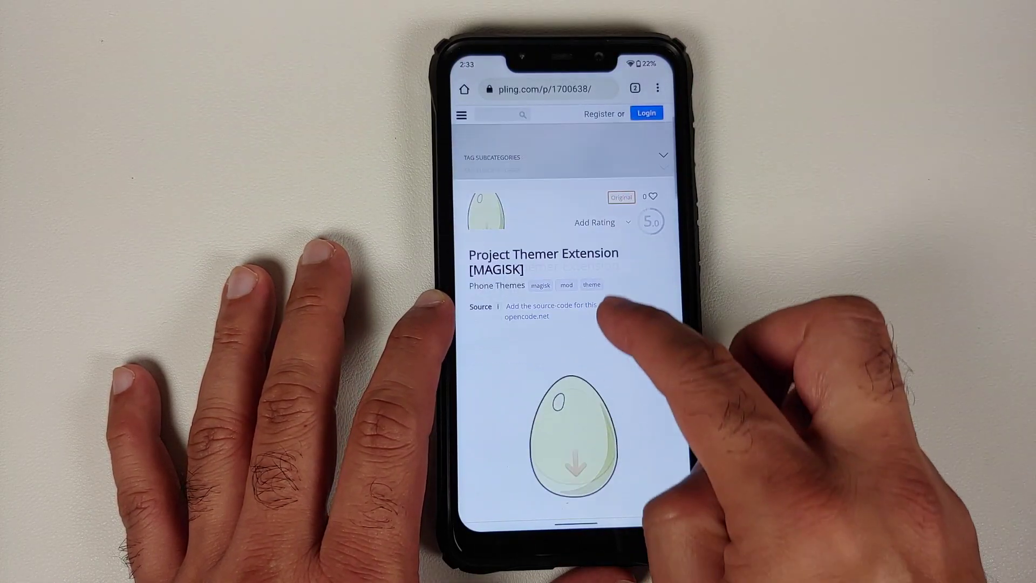
scroll(605, 364, "down", 3)
left_click(534, 374)
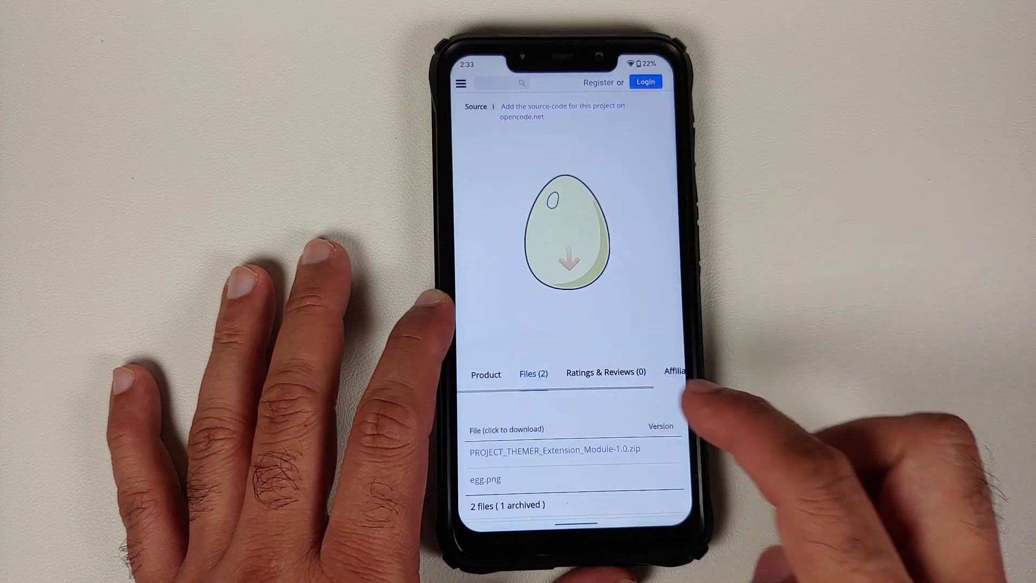
scroll(570, 364, "down", 2)
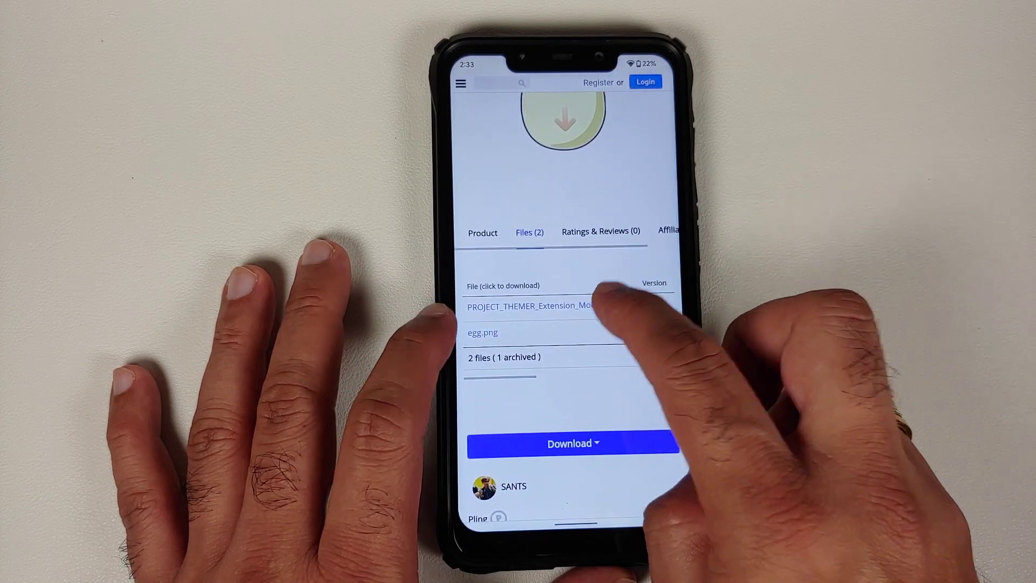
left_click(599, 305)
left_click(569, 298)
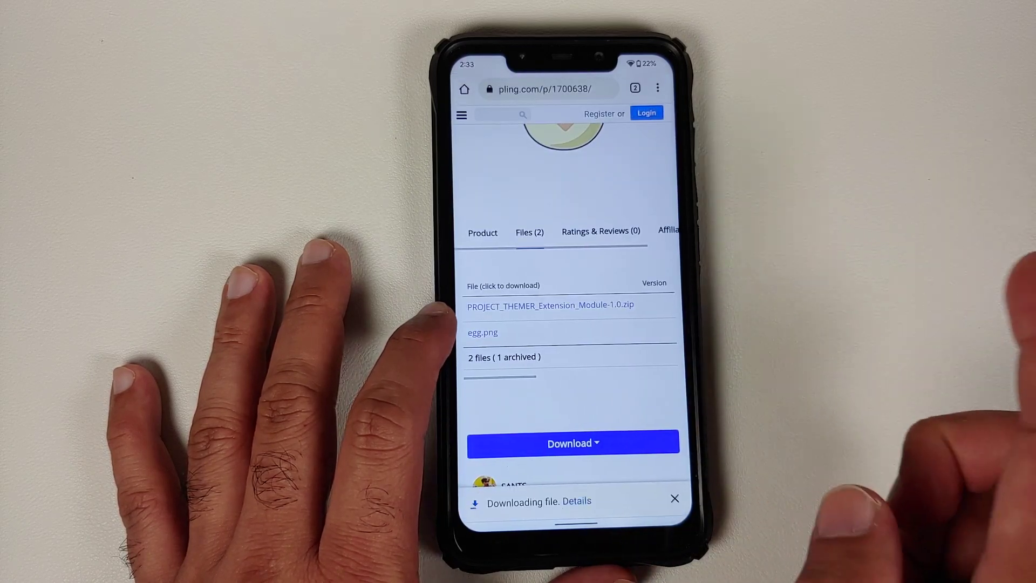
mouse_move(575, 523)
left_mouse_down()
mouse_move(576, 364)
mouse_move(608, 203)
left_mouse_up()
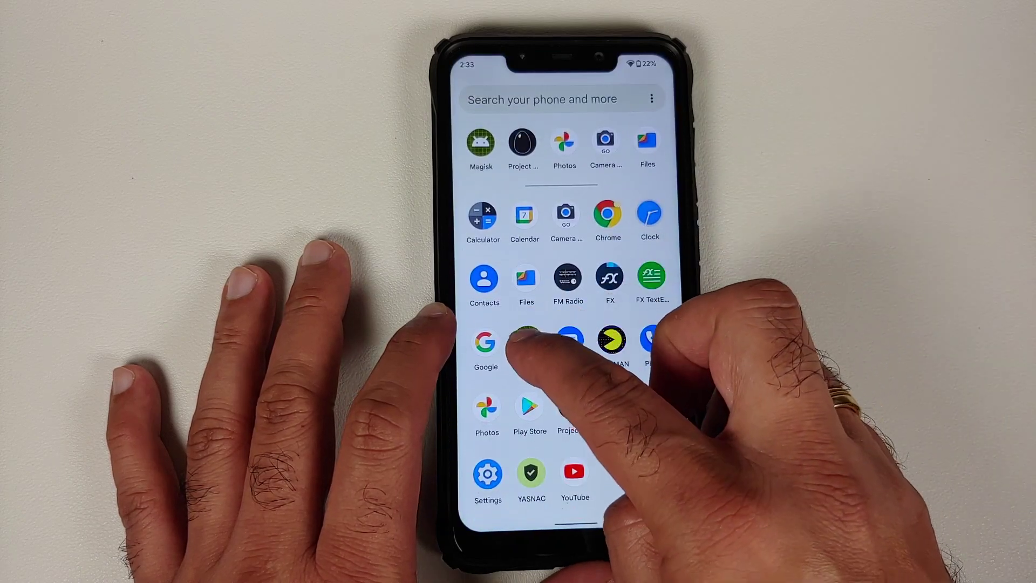
- Pin Magisk to the home screen and flash the extension module zip from POCO F1 > Download
left_click_drag(522, 340, 486, 368)
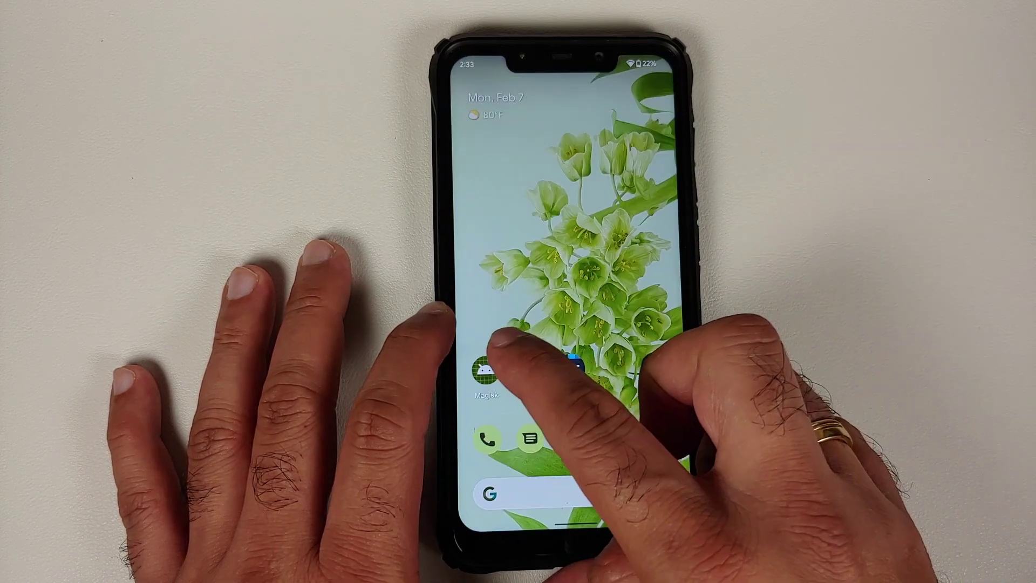
left_click(486, 369)
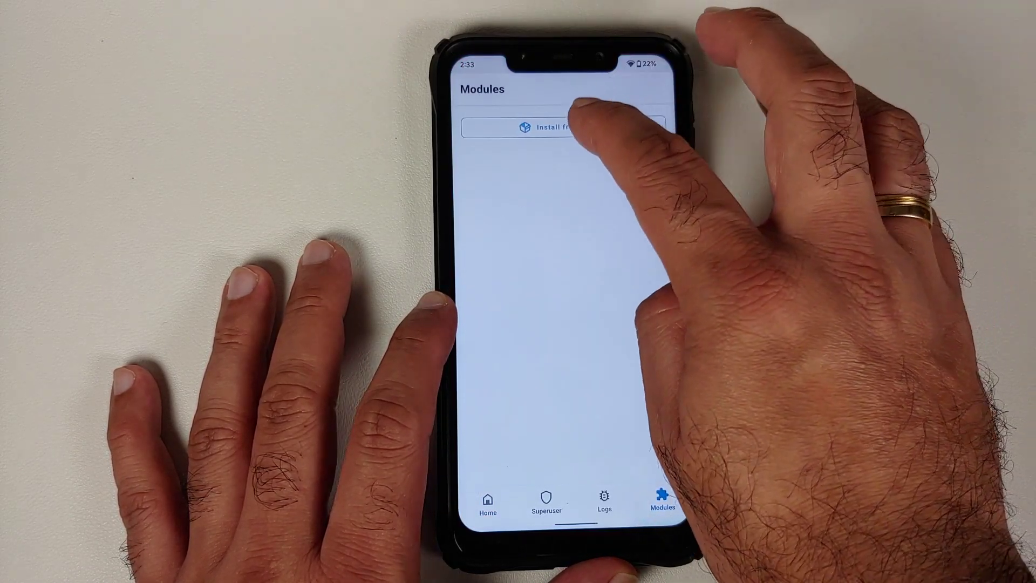
left_click(564, 127)
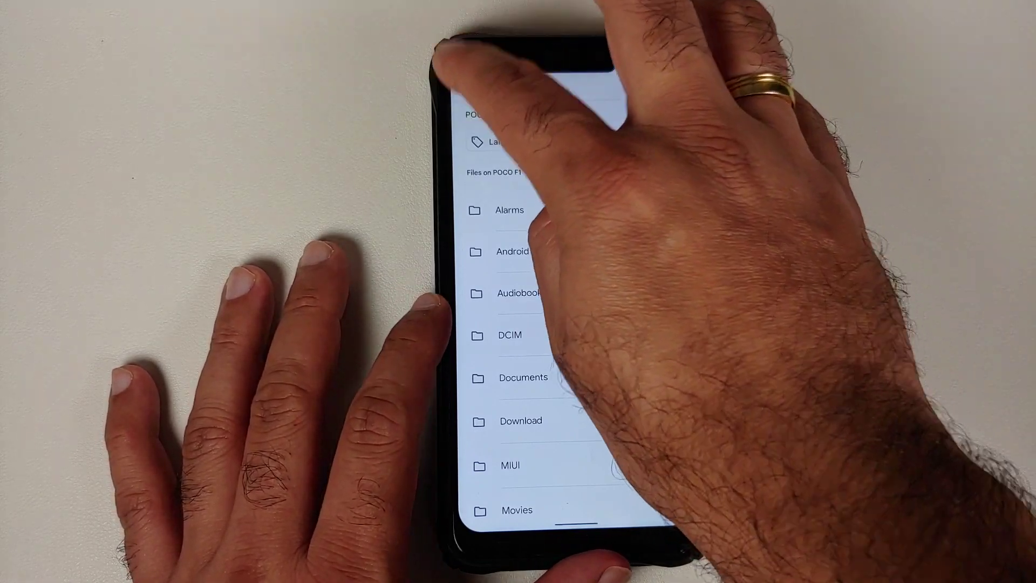
left_click(467, 87)
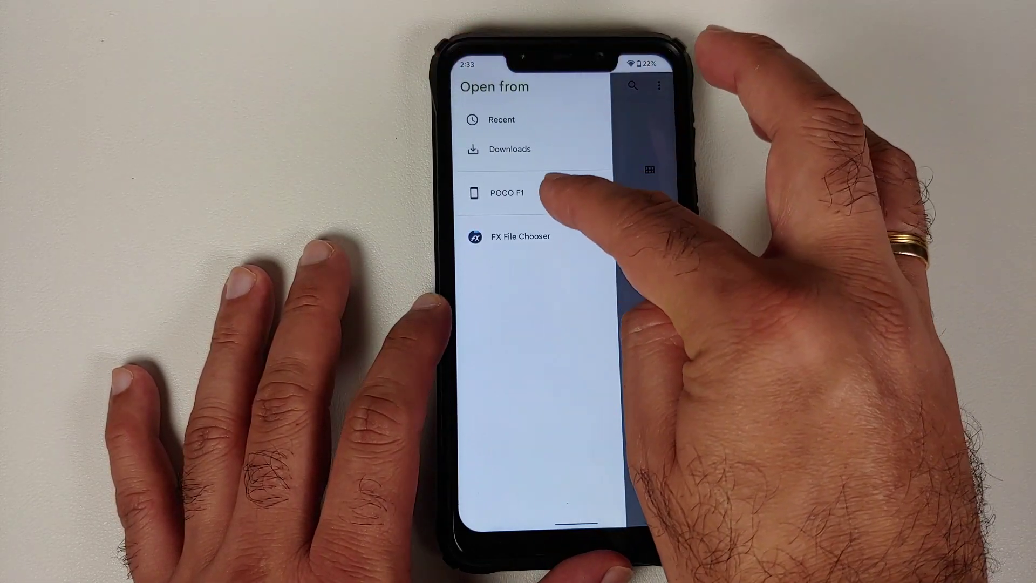
left_click(518, 193)
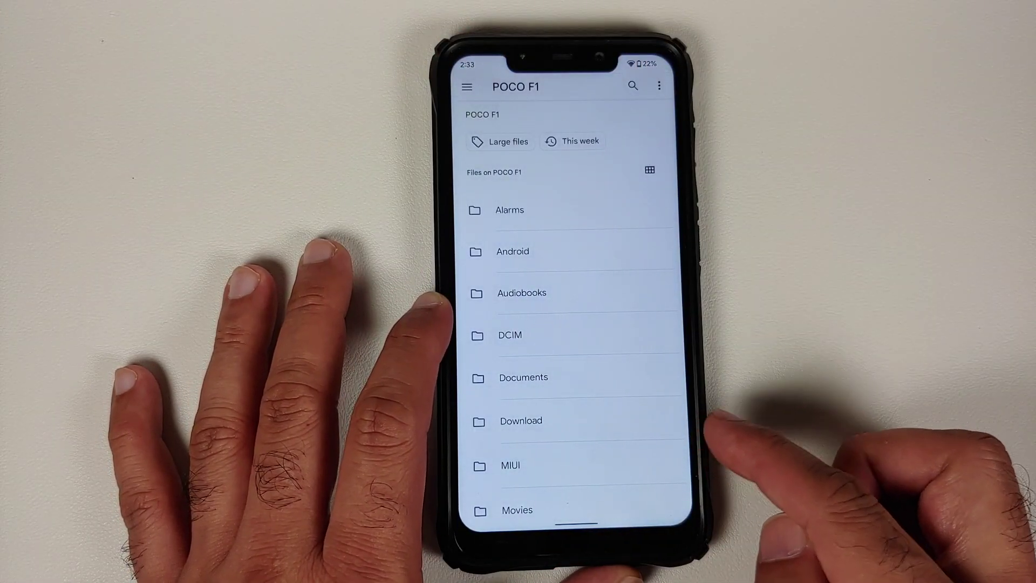
left_click(520, 420)
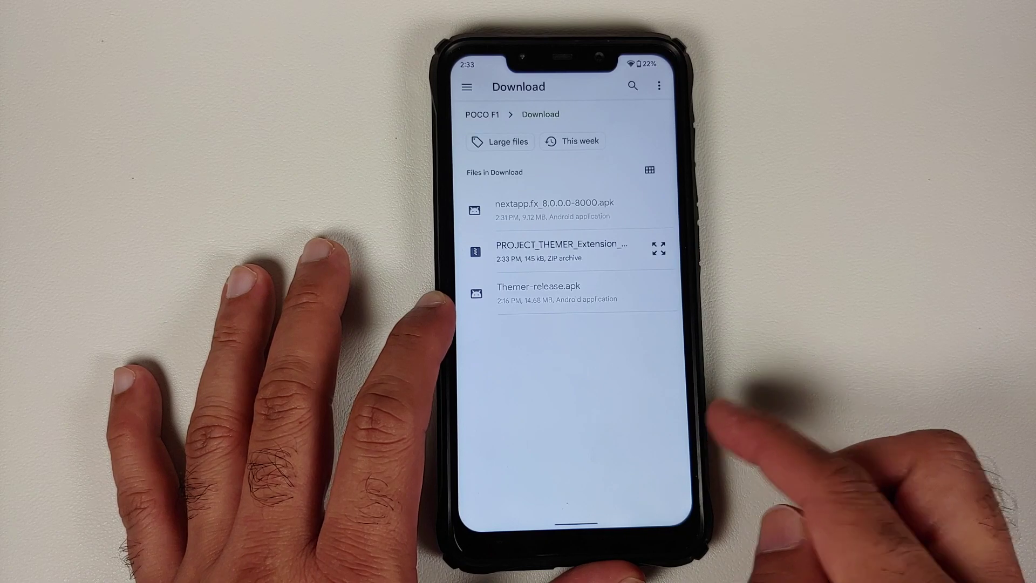
left_click(561, 250)
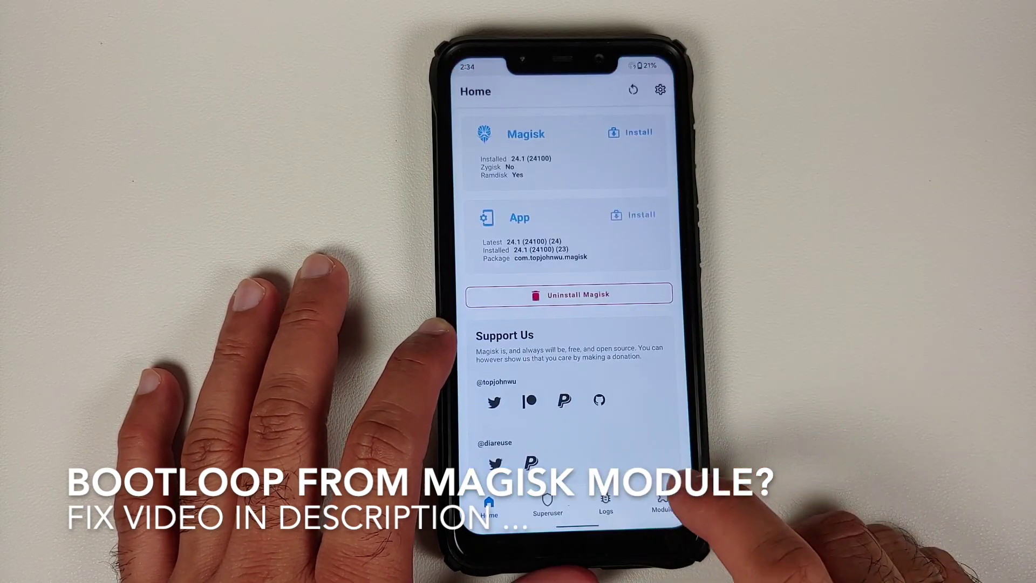
- Verify A12 QS PANEL MOD Universal in Magisk, then continue past Project Themer's welcome screen
left_click(664, 503)
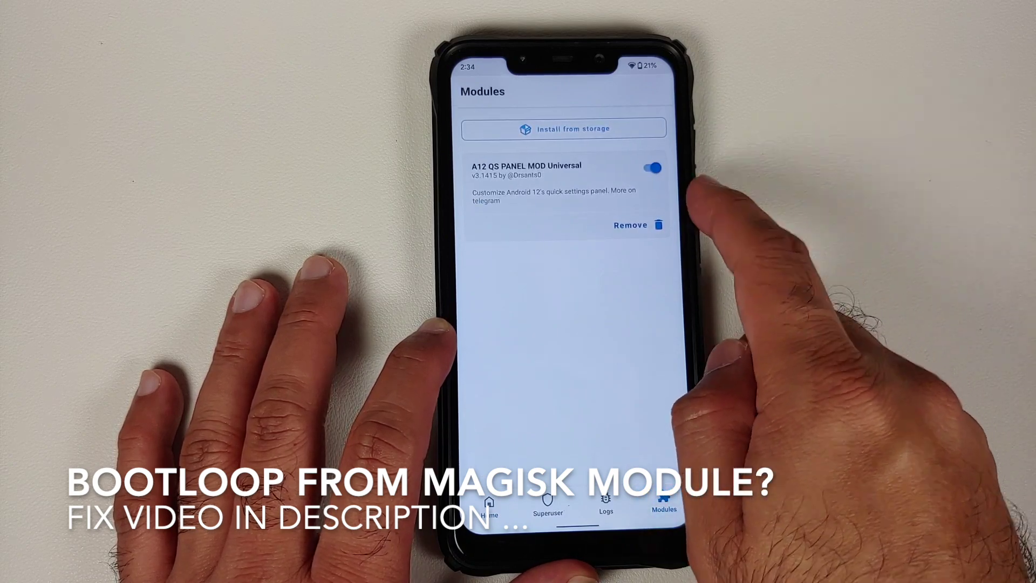
left_click_drag(577, 526, 613, 428)
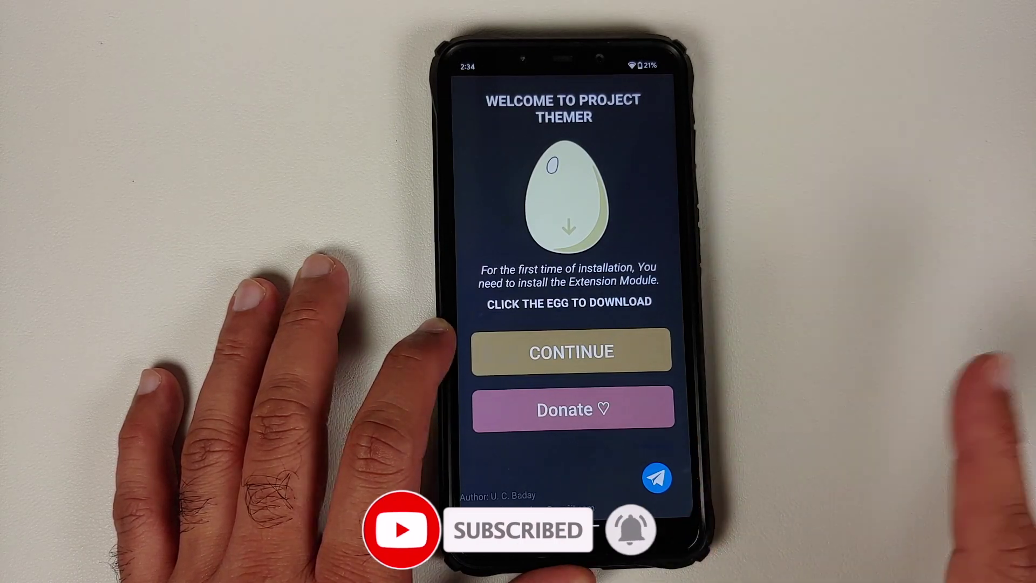
left_click(600, 352)
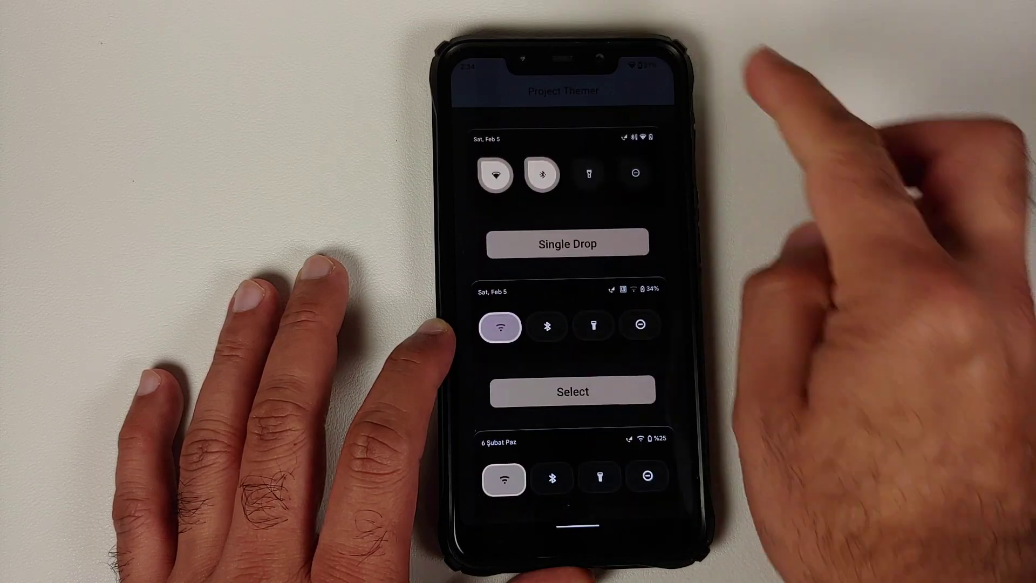
- Preview the current quick settings panel, then return to Project Themer
left_click_drag(566, 64, 567, 324)
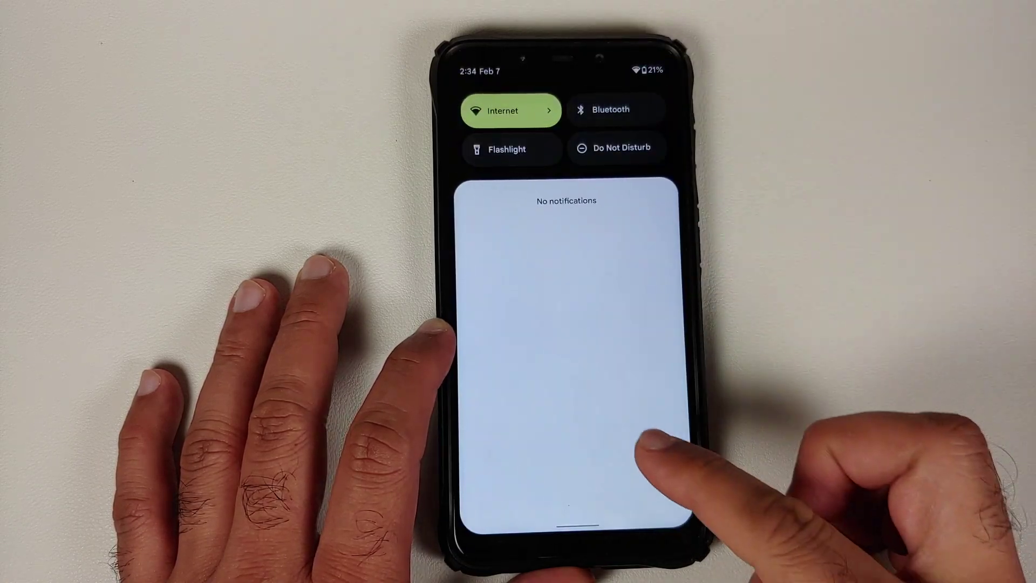
left_click_drag(672, 381, 672, 502)
left_click_drag(567, 486, 567, 122)
- Apply a tile style with the 4x4 grid and grant Project Themer superuser rights
left_click(628, 391)
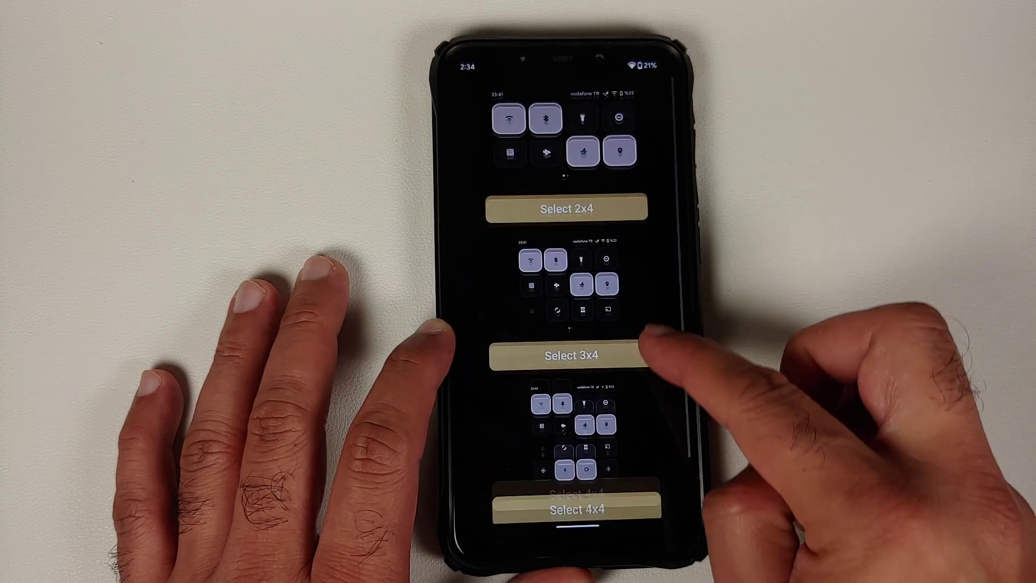
left_click_drag(648, 348, 648, 279)
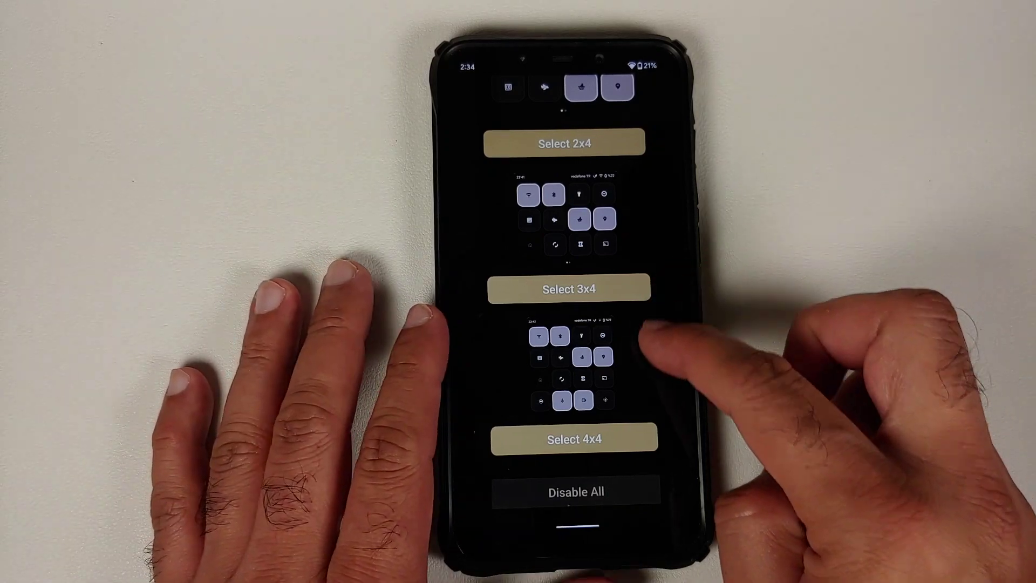
left_click_drag(648, 339, 648, 405)
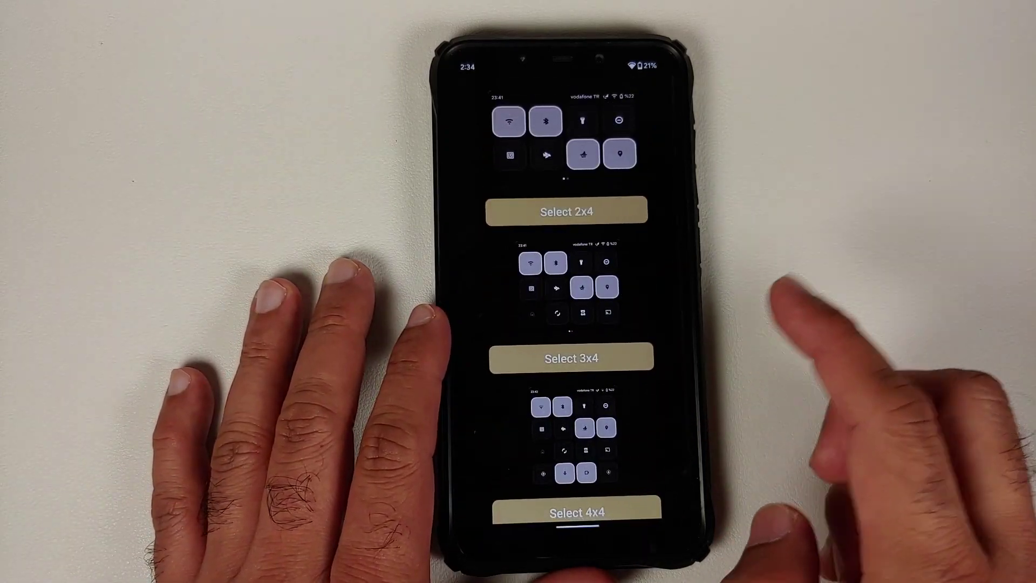
left_click_drag(684, 324, 684, 236)
left_click(632, 429)
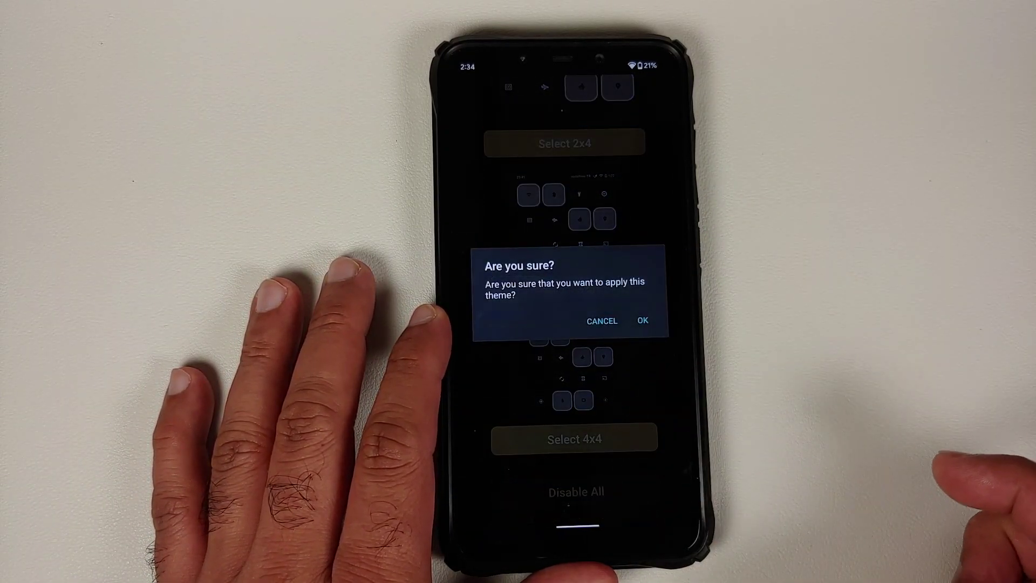
left_click(642, 321)
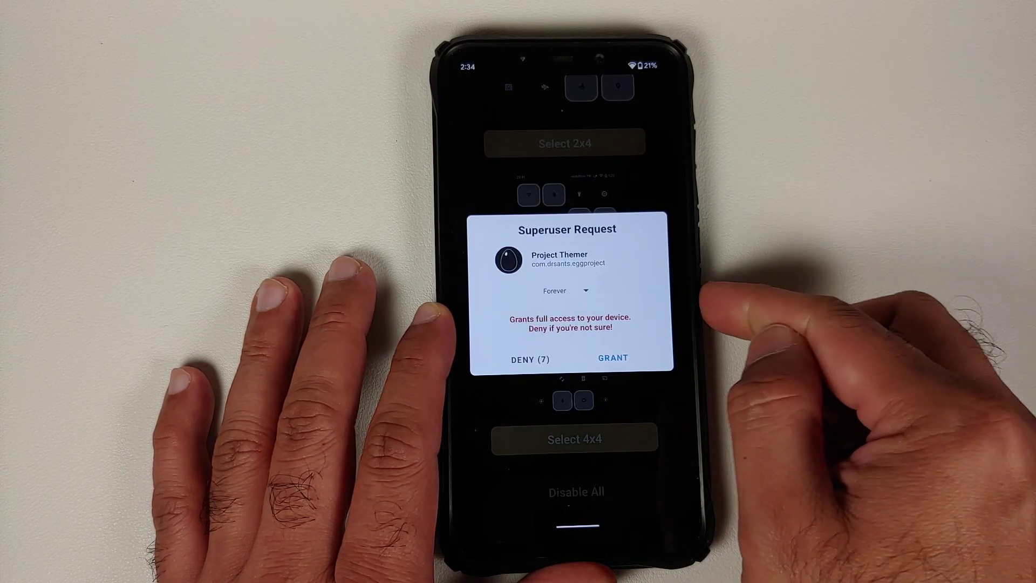
left_click(613, 357)
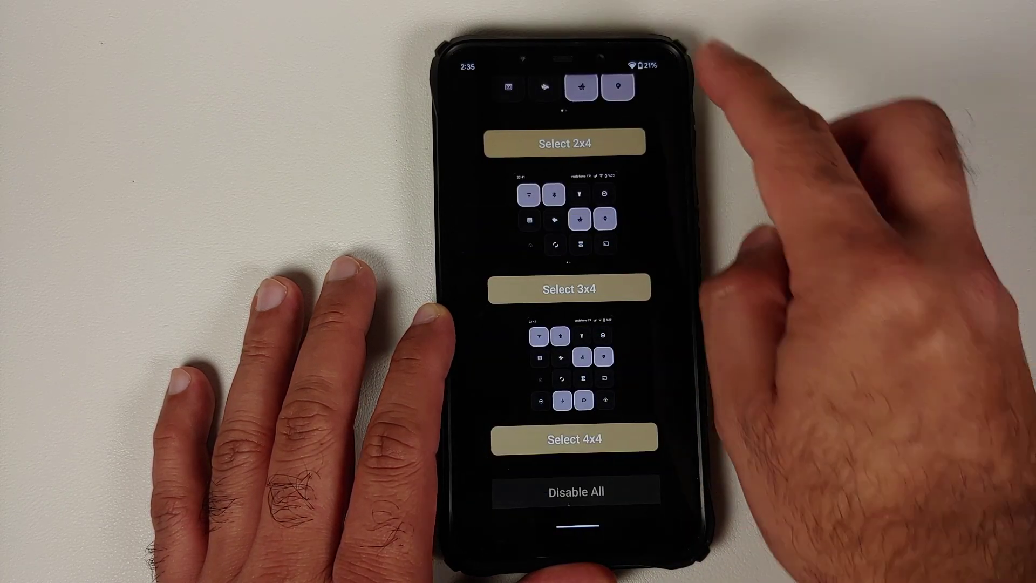
left_click_drag(615, 64, 615, 283)
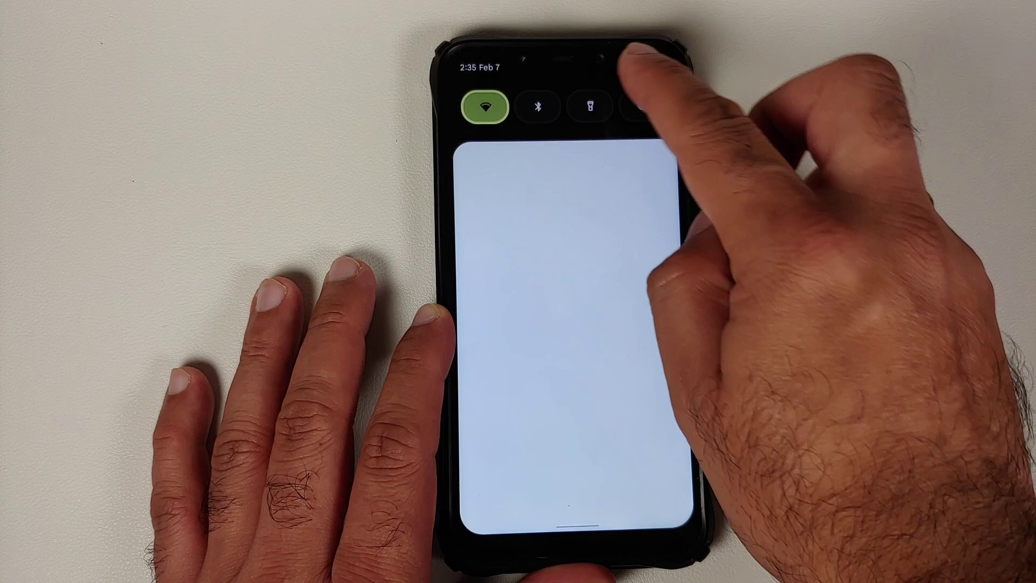
- Inspect the green rounded-square tiles in the 4x4 quick settings grid, then go home
left_click_drag(648, 73, 648, 324)
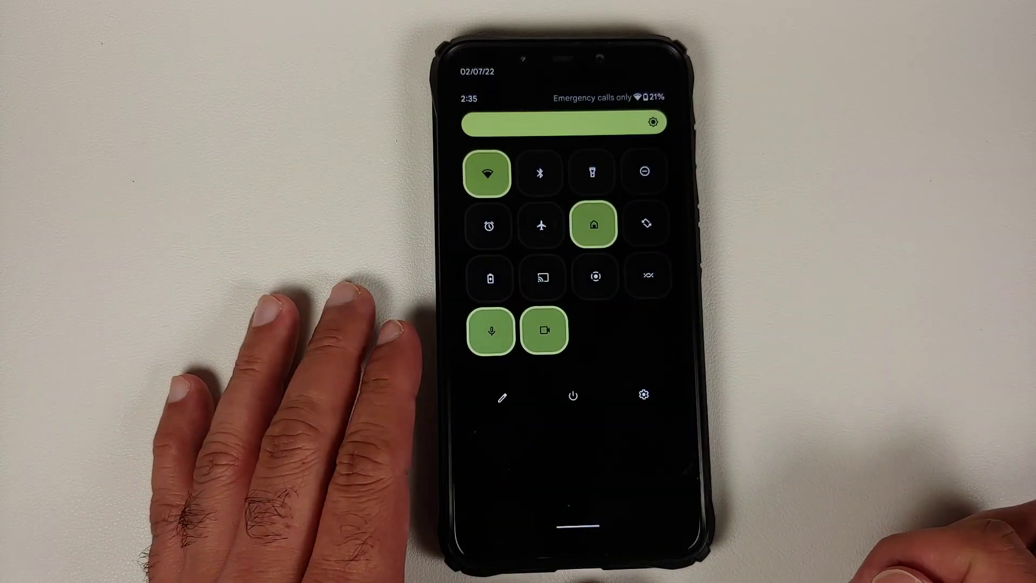
left_click_drag(584, 526, 582, 324)
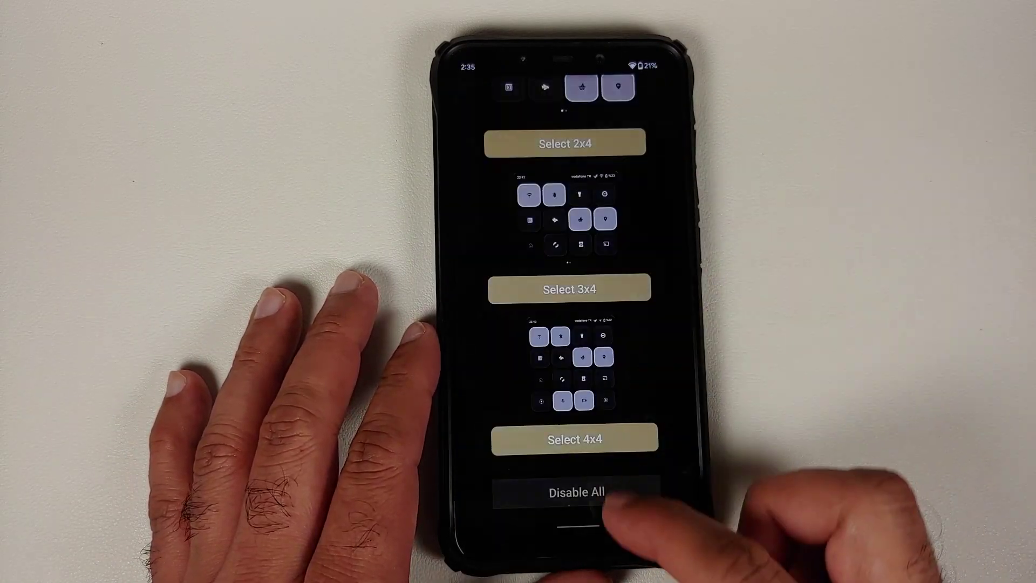
left_click_drag(599, 542, 600, 324)
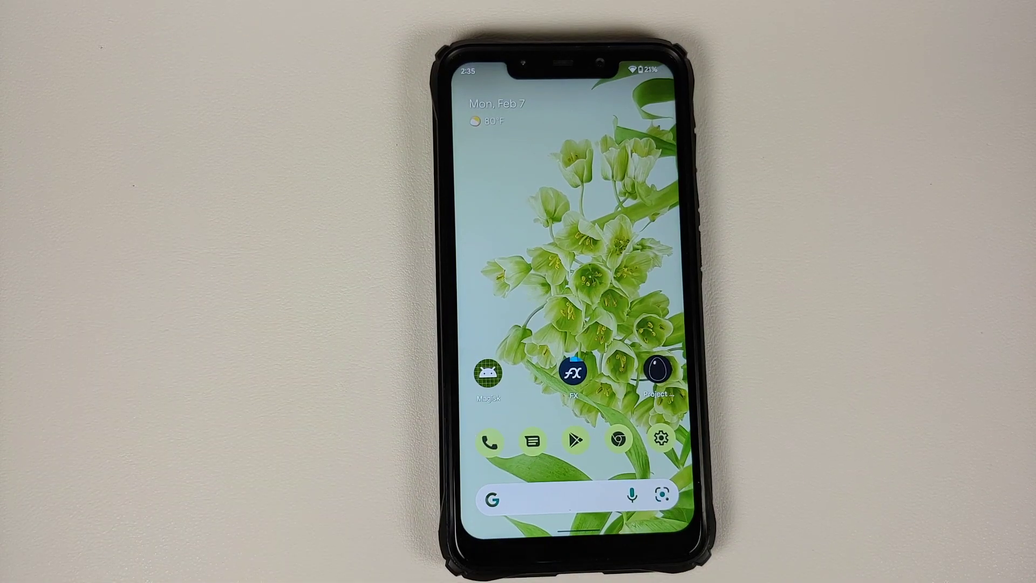